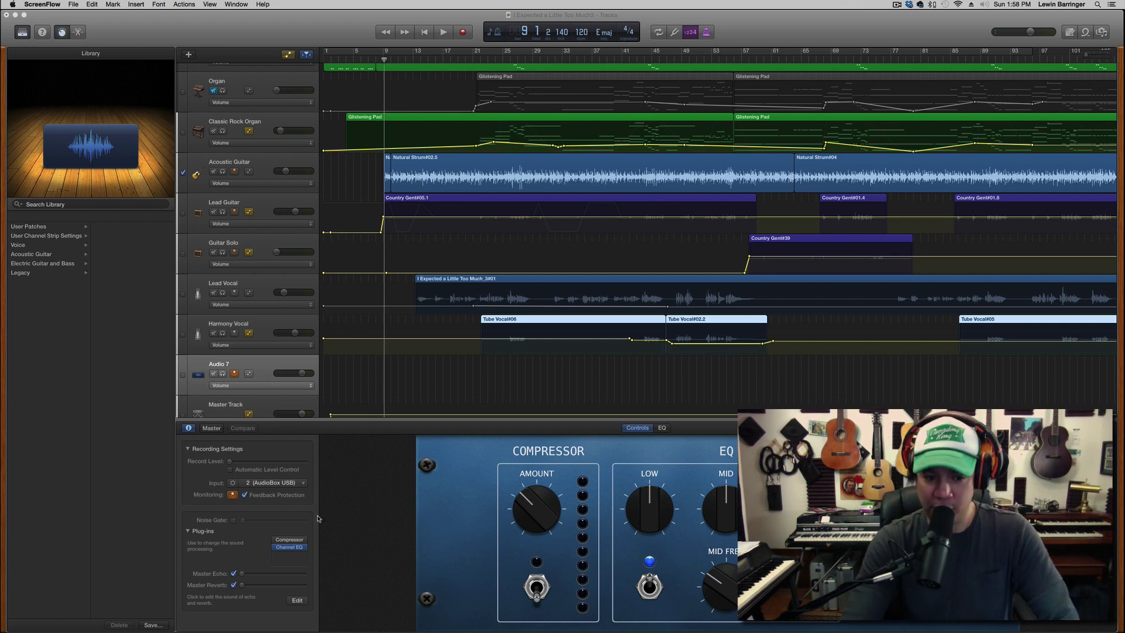
- Bring GarageBand forward and briefly view the Compressor plug-in's settings
left_click(272, 374)
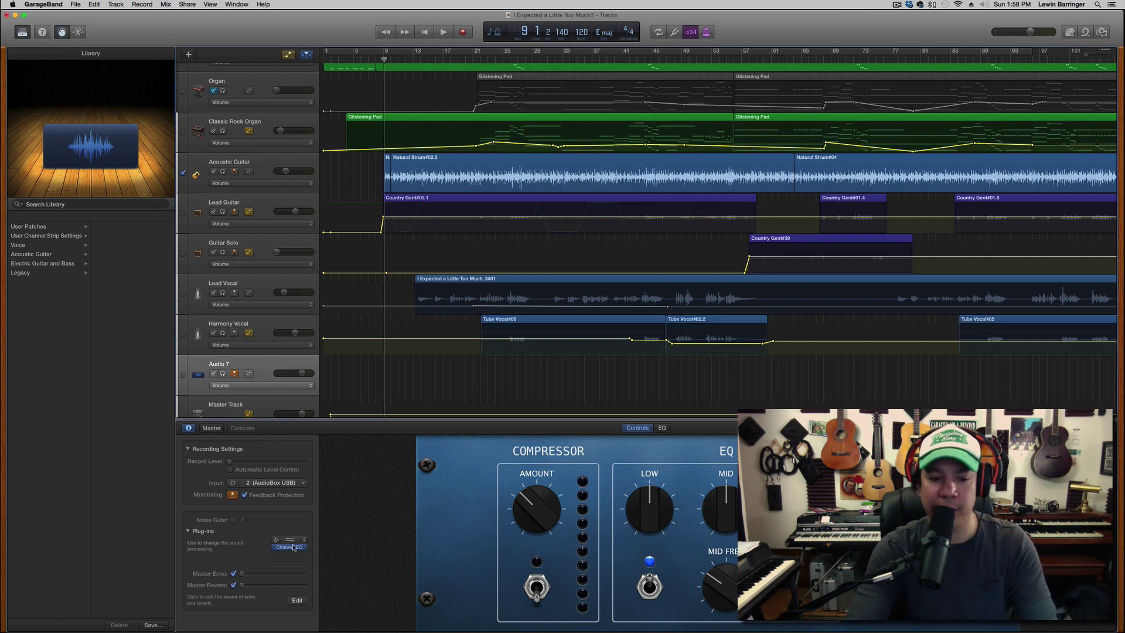
left_click(291, 541)
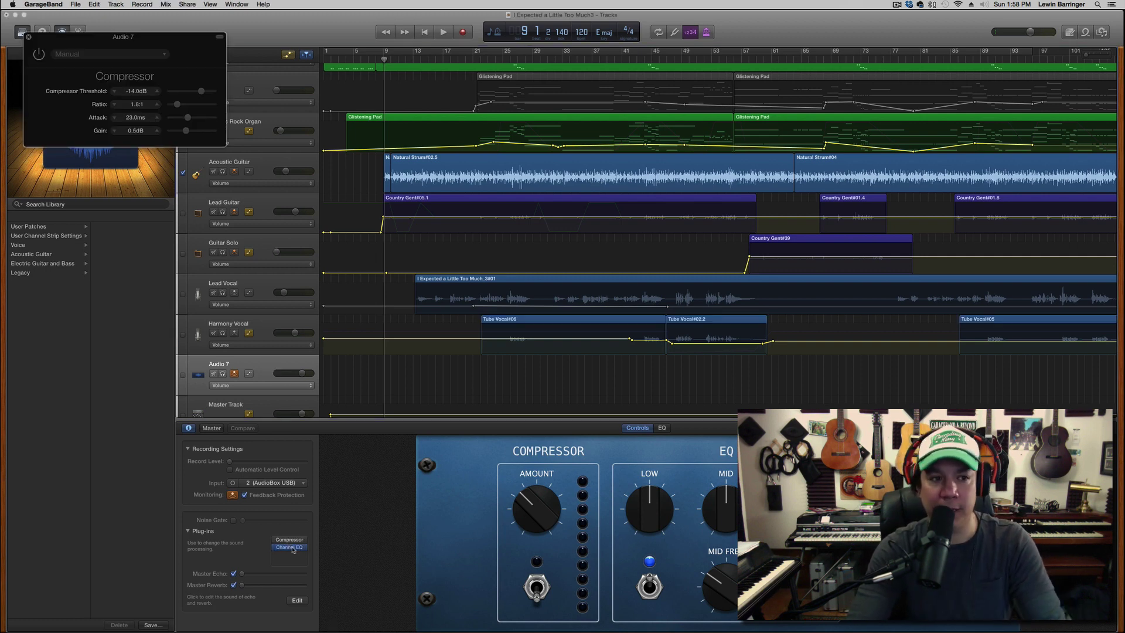
left_click(28, 37)
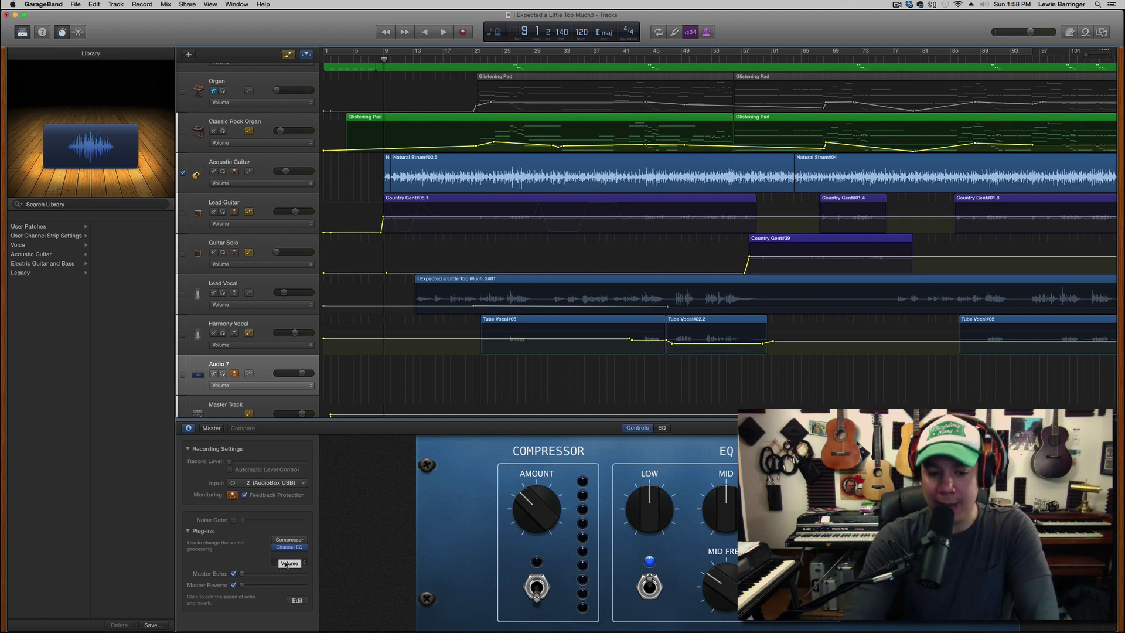
- Add Amp Designer from Amps and Pedals to Audio 7's plug-in chain
mouse_move(291, 550)
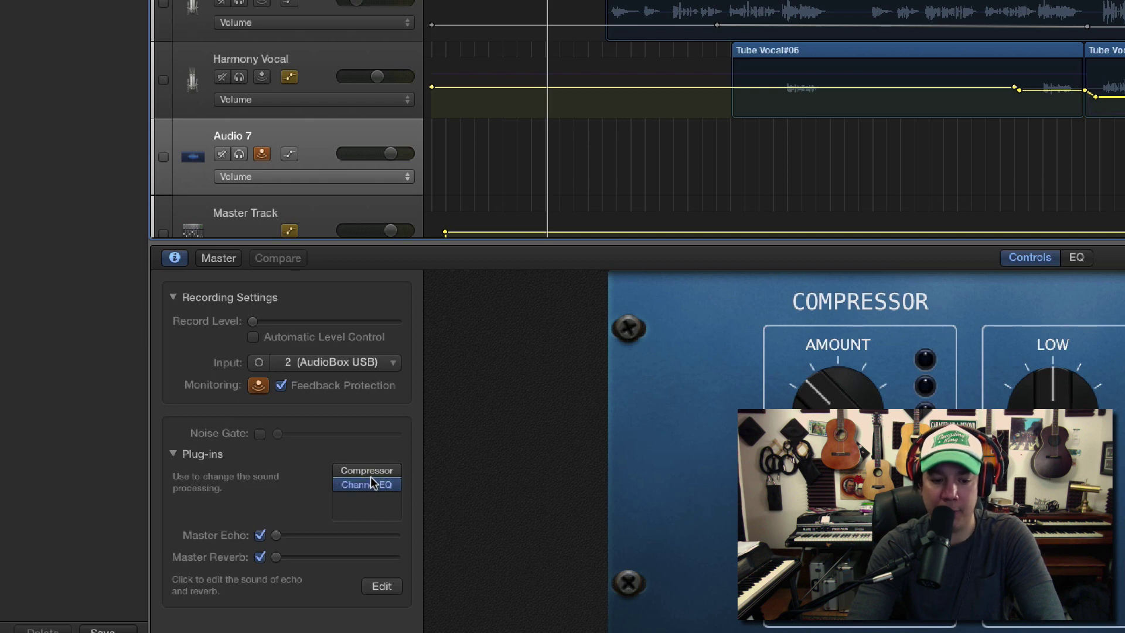
left_click(371, 483)
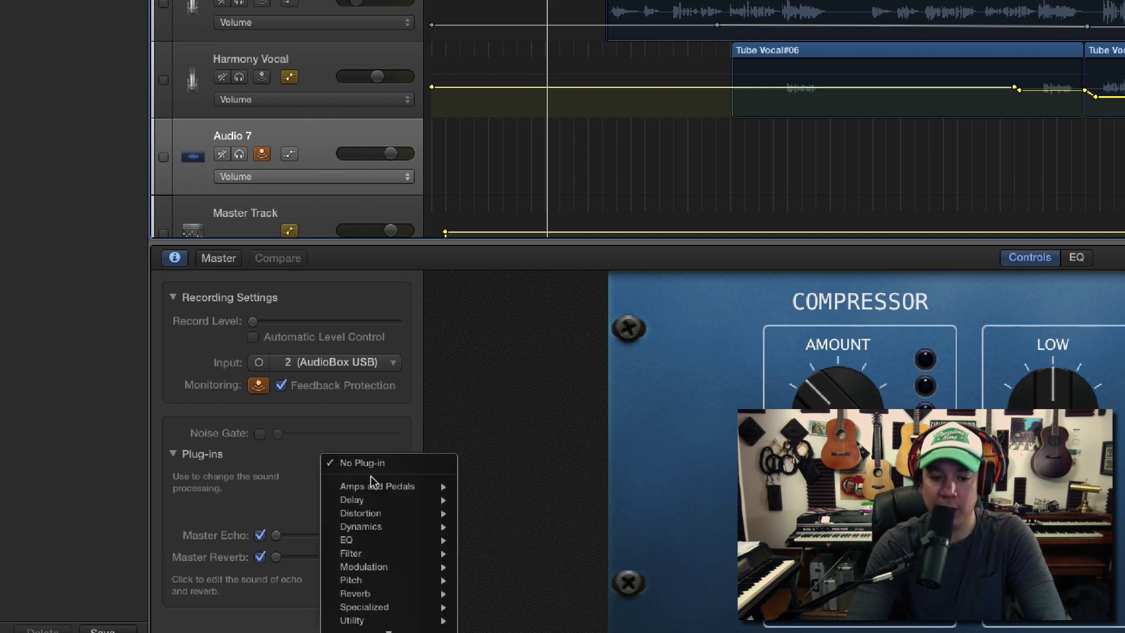
left_click(378, 513)
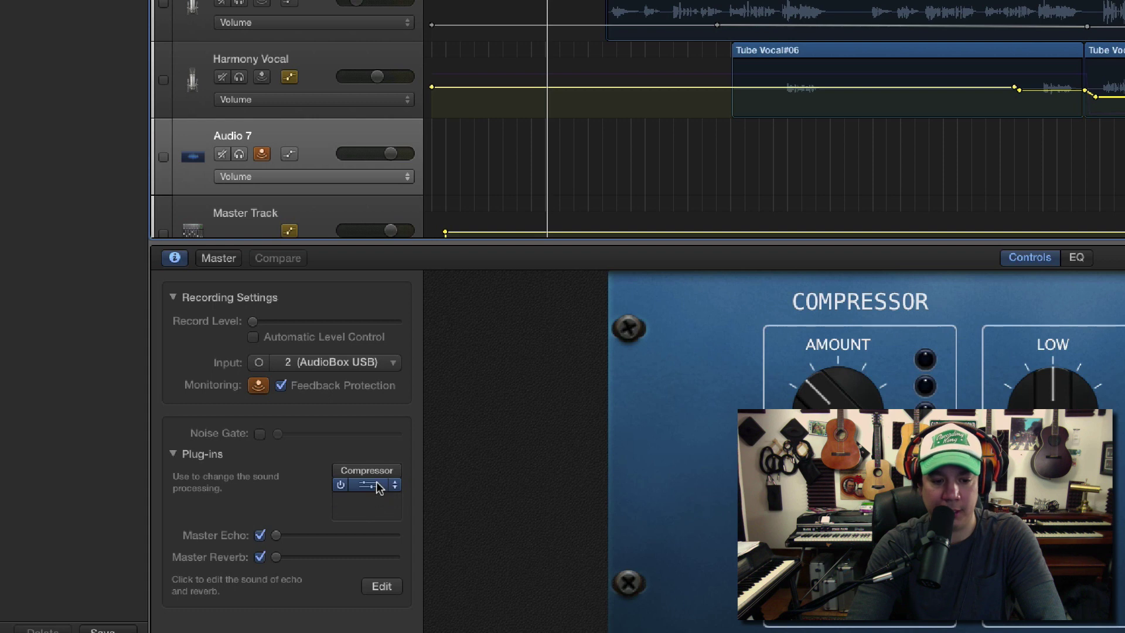
left_click(377, 483)
mouse_move(384, 494)
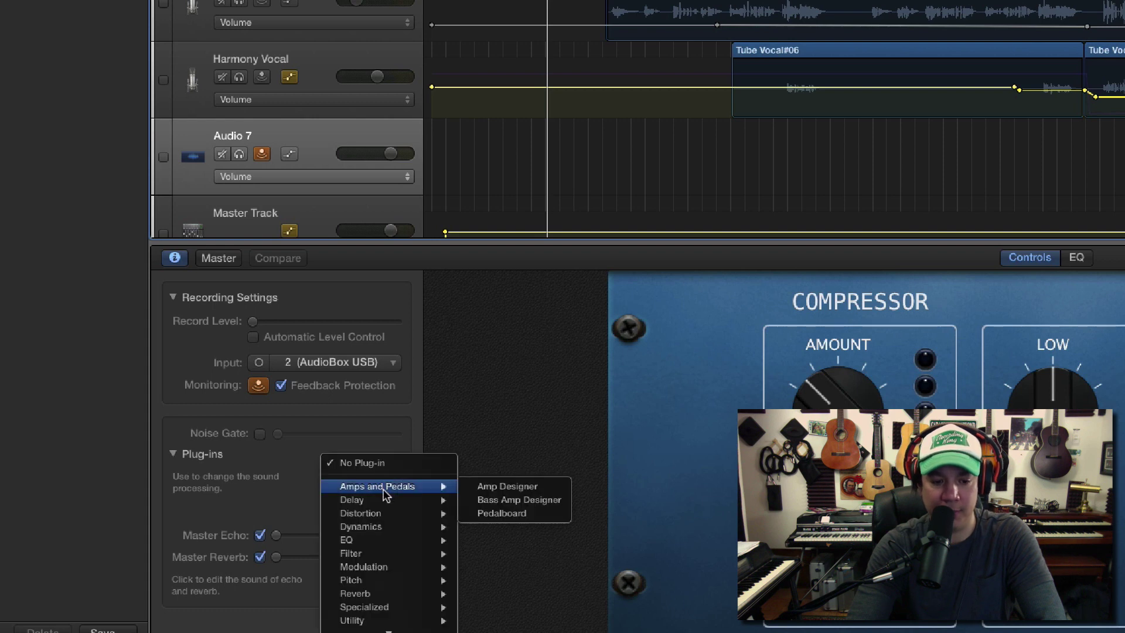
left_click(481, 487)
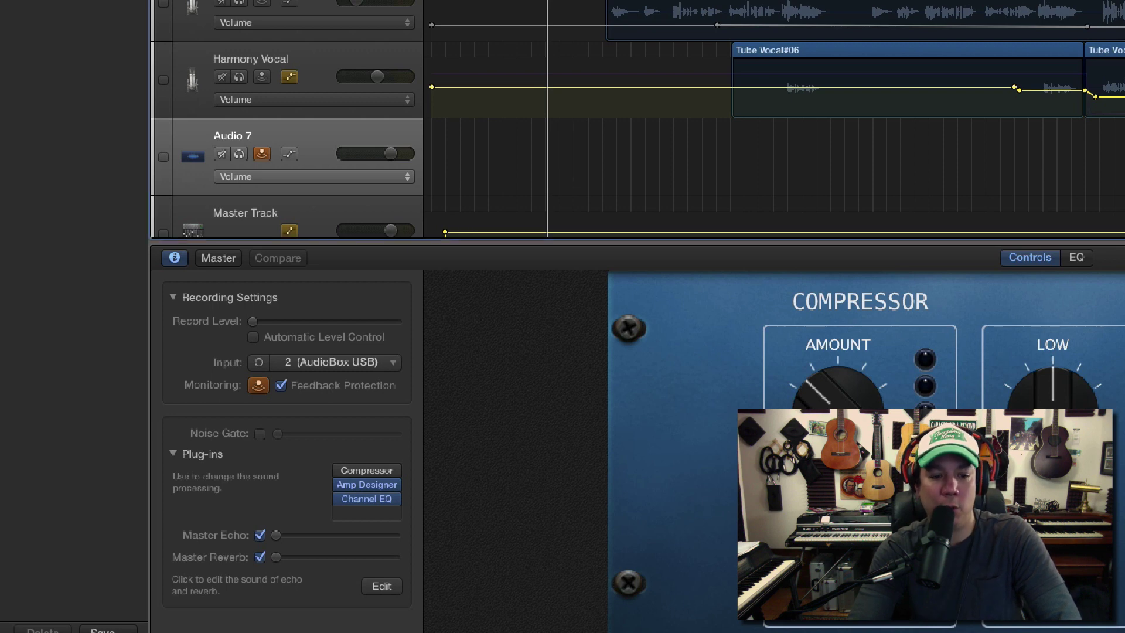
- Put a second Compressor from Dynamics in the empty first plug-in slot
left_click(378, 467)
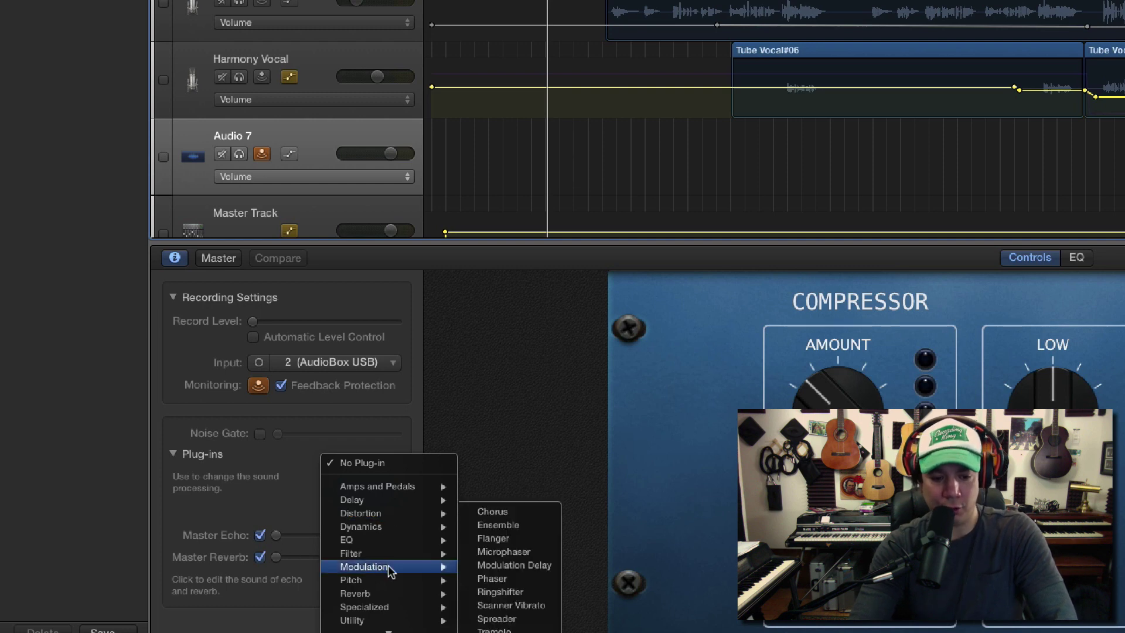
mouse_move(402, 532)
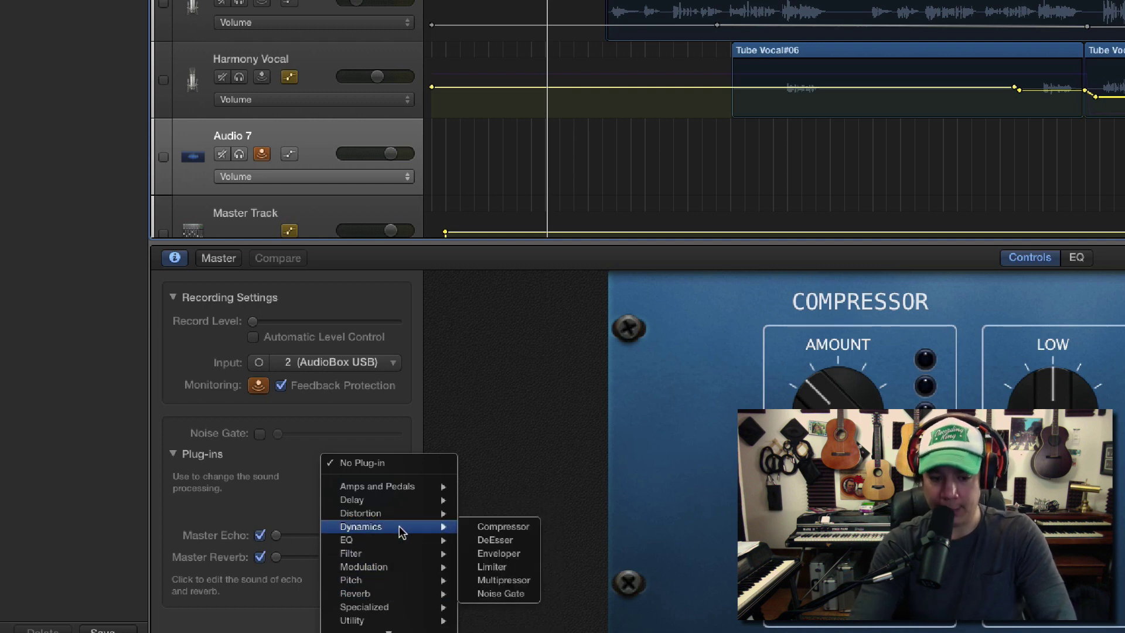
left_click(513, 527)
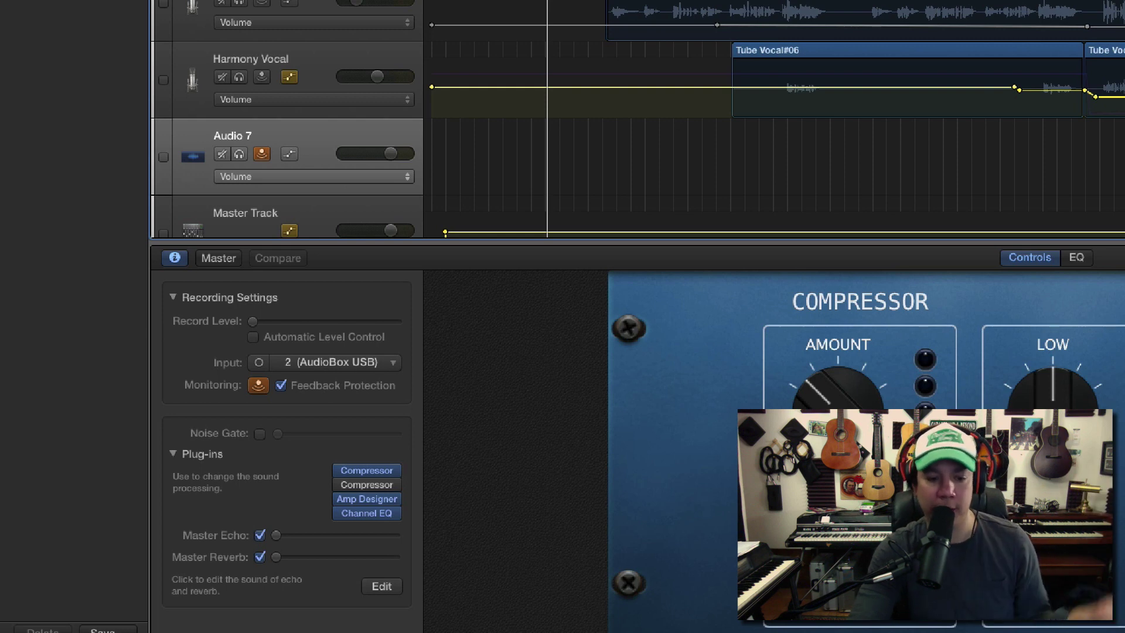
- Add AutoFilter from the Filter plug-ins to the end of the chain
left_click(375, 526)
mouse_move(369, 556)
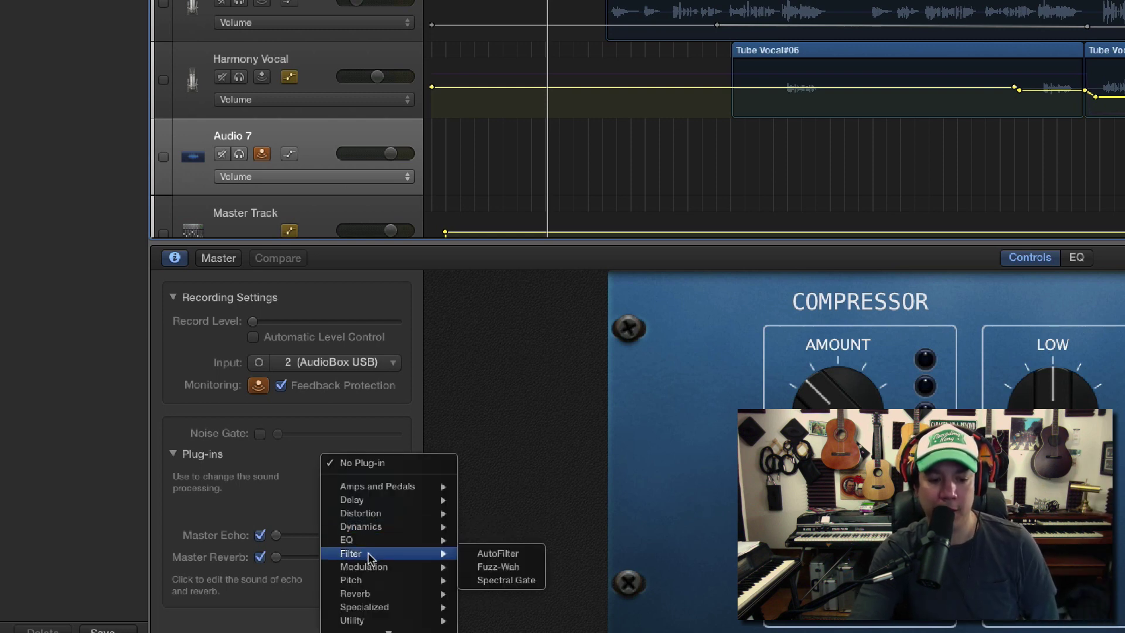
left_click(504, 554)
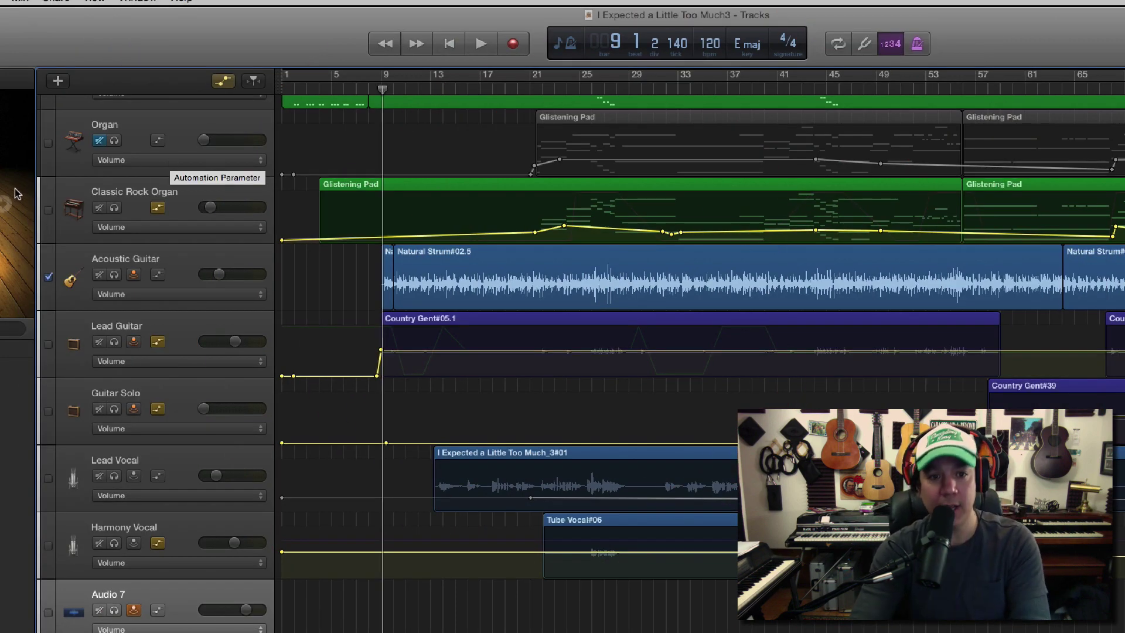
- Add two points on the Classic Rock Organ volume curve, delete both, then add one later point
left_click(395, 236)
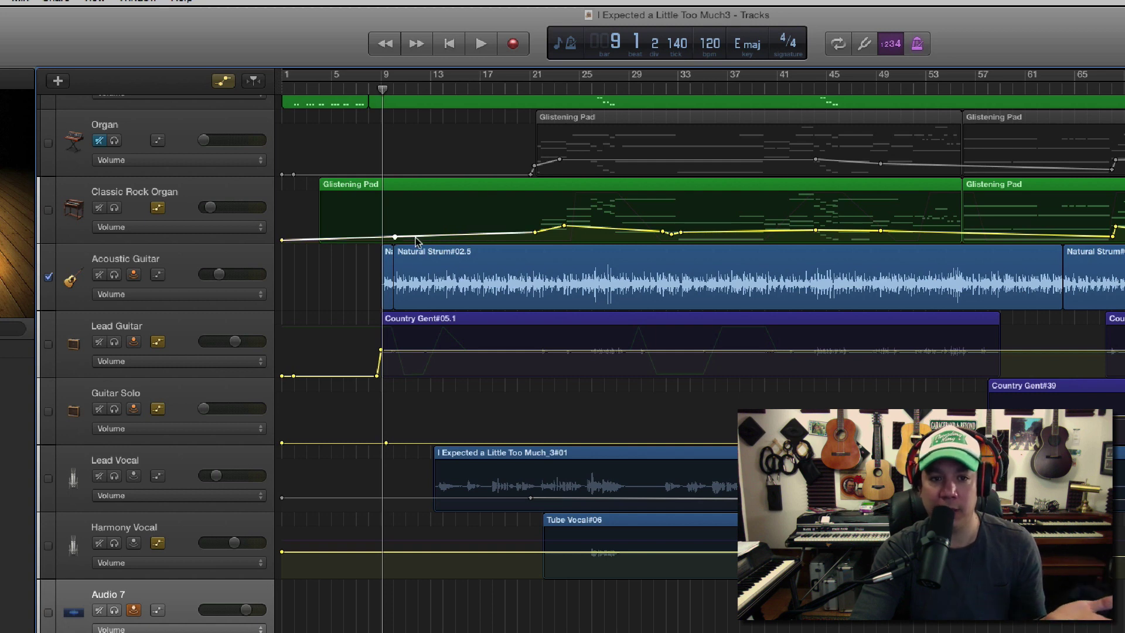
left_click(476, 234)
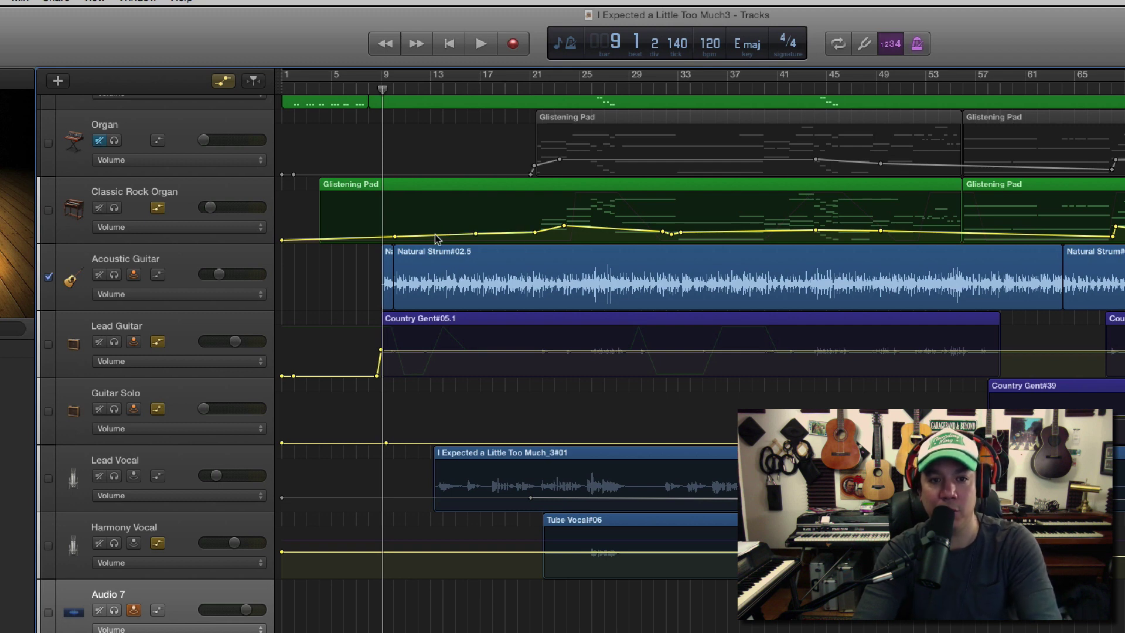
left_click(476, 231)
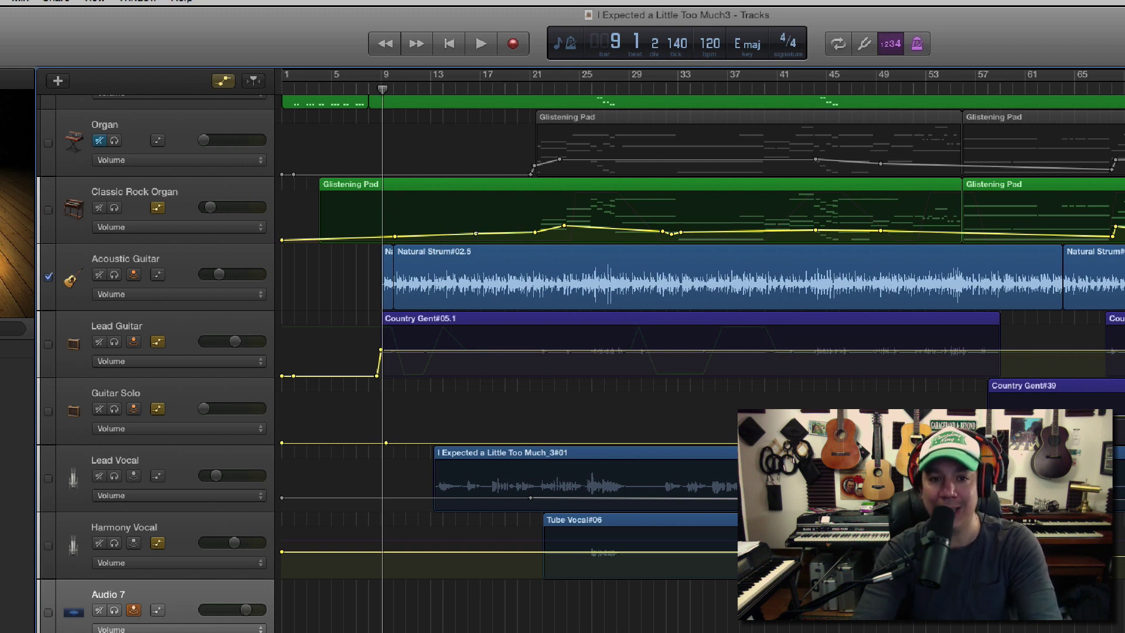
left_click(396, 238)
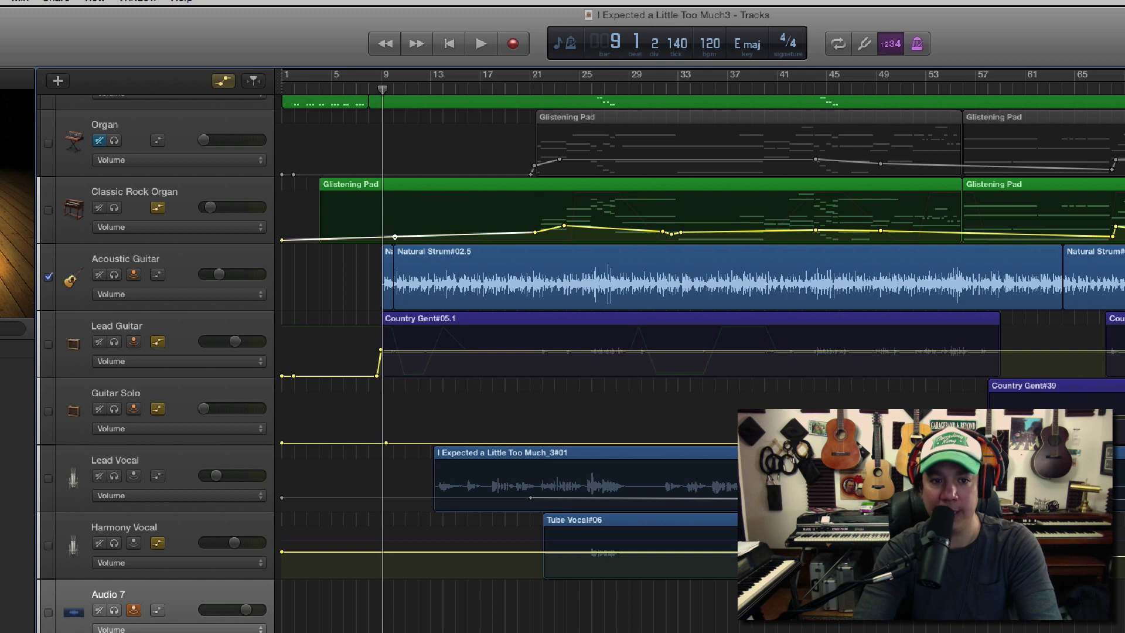
left_click(478, 234)
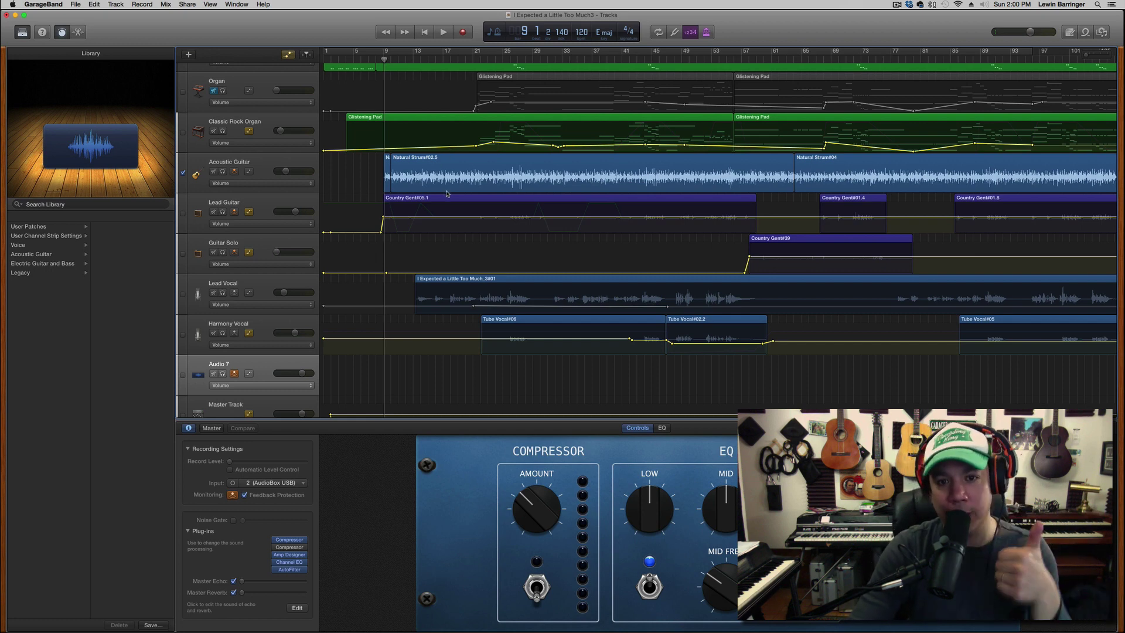
- Hide the input monitoring buttons on all track headers via Track > Track Header
left_click(116, 4)
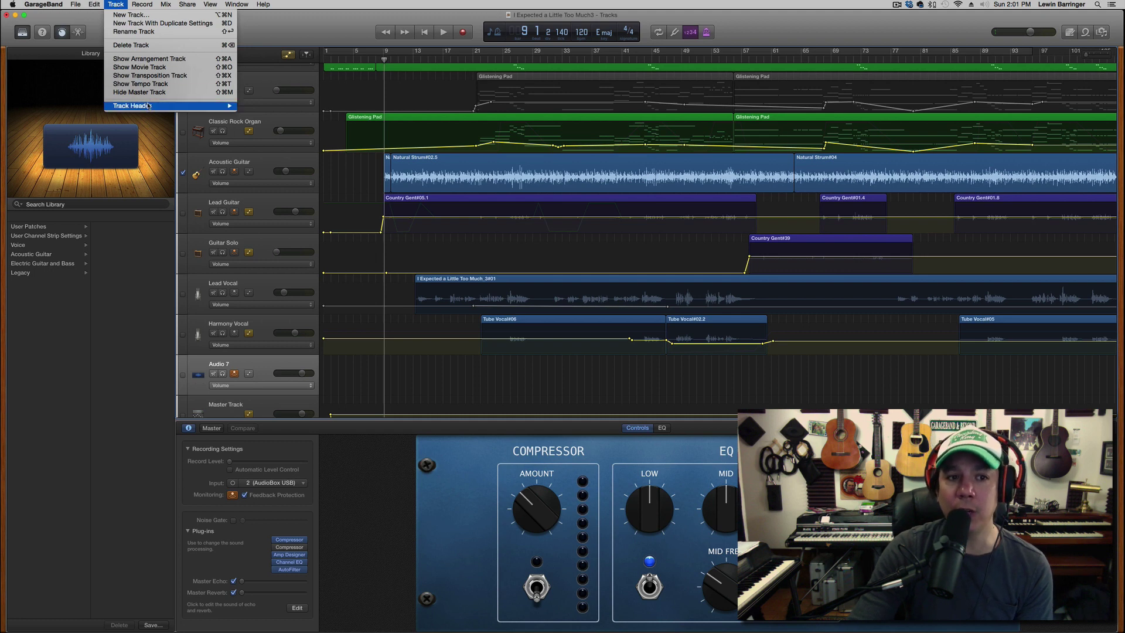
mouse_move(149, 106)
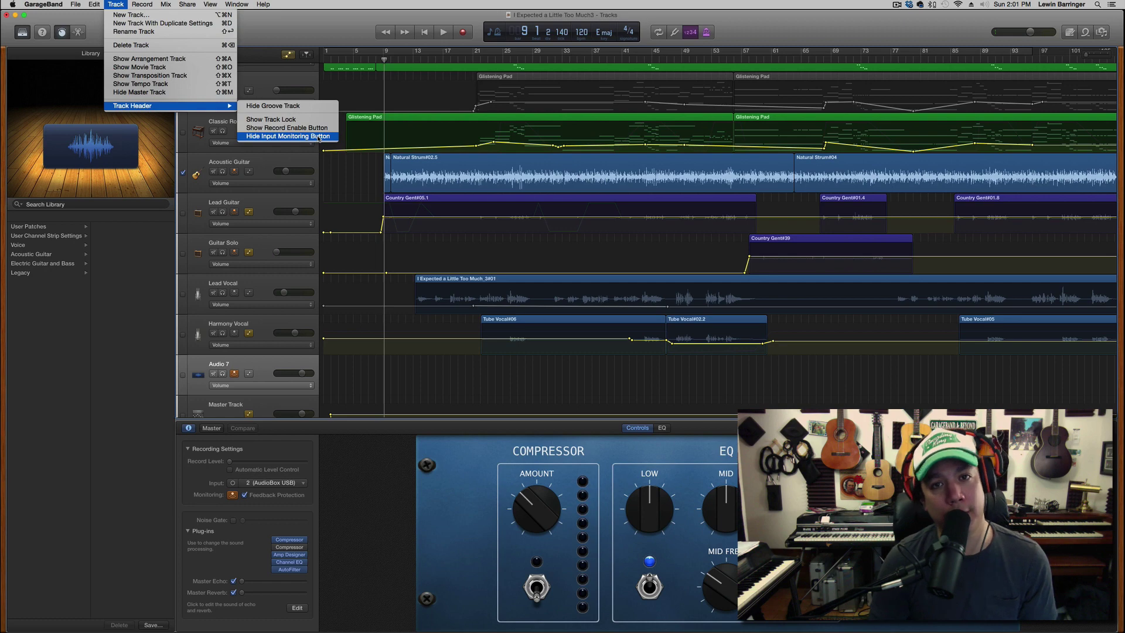
left_click(318, 136)
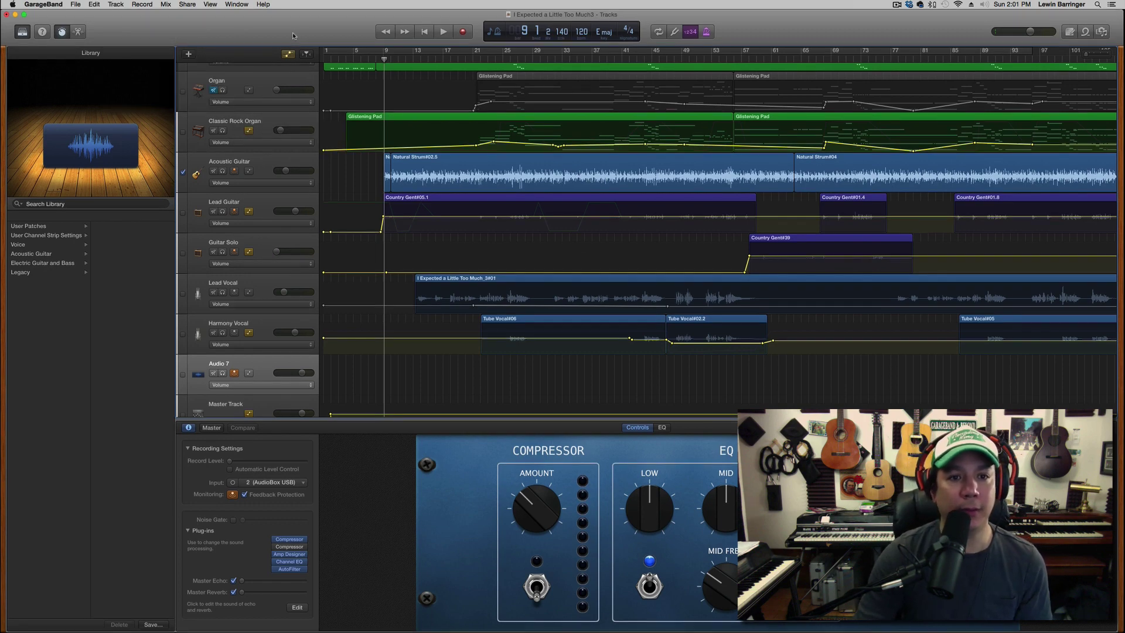
- Return the playhead to the start, move it to beat 3 of bar 1, and select the Bass track
scroll(445, 252, "up", 3)
scroll(446, 252, "down", 5)
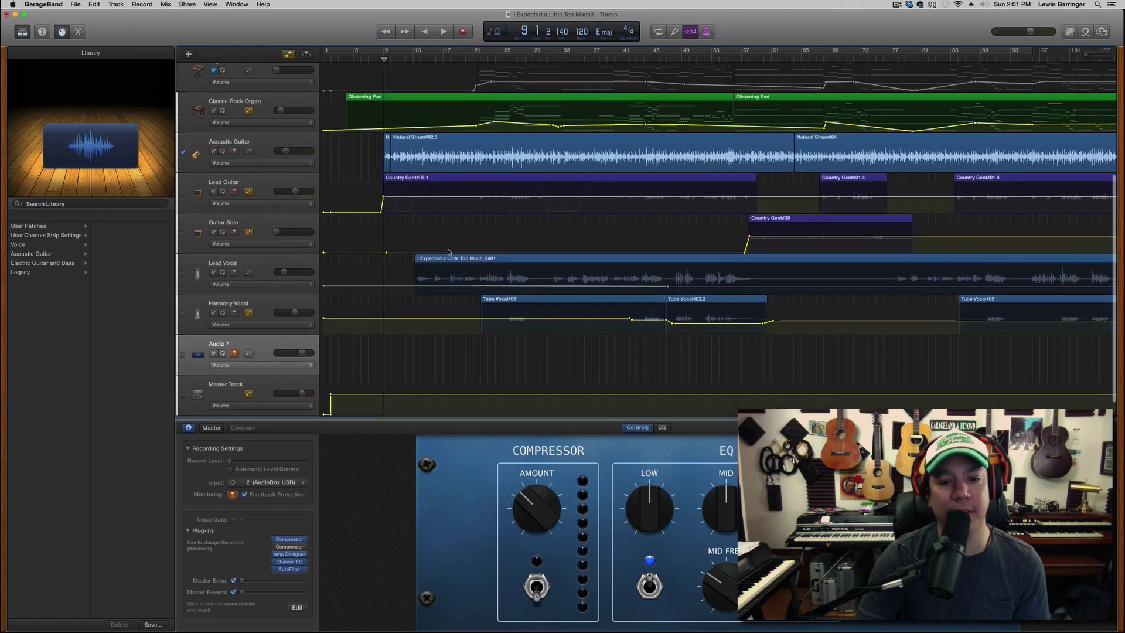
scroll(449, 252, "up", 6)
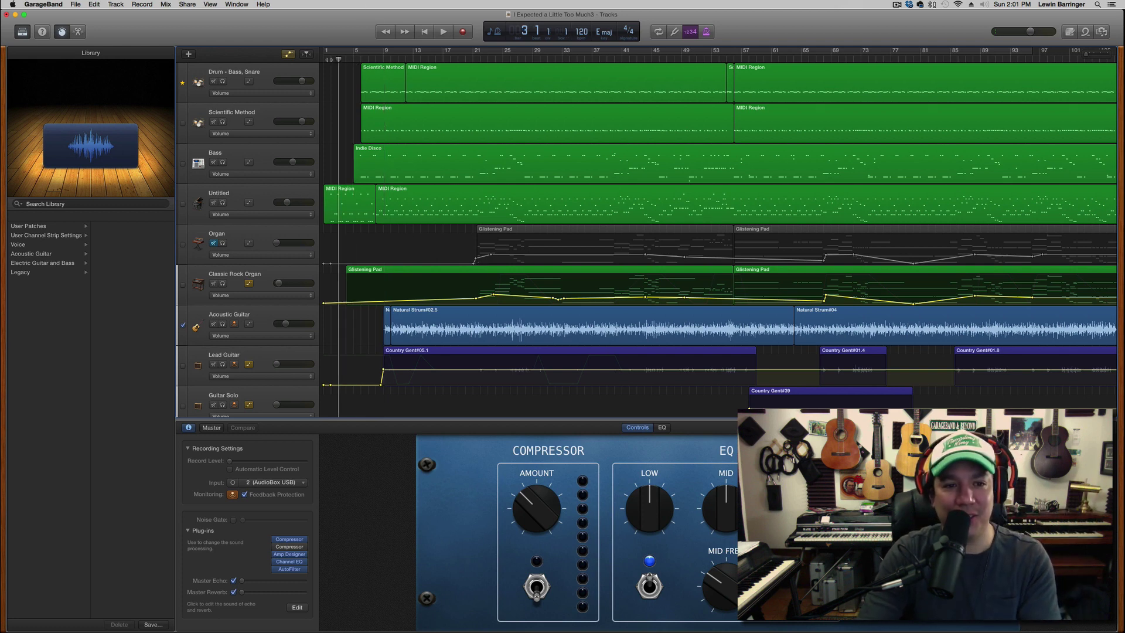
key("Return")
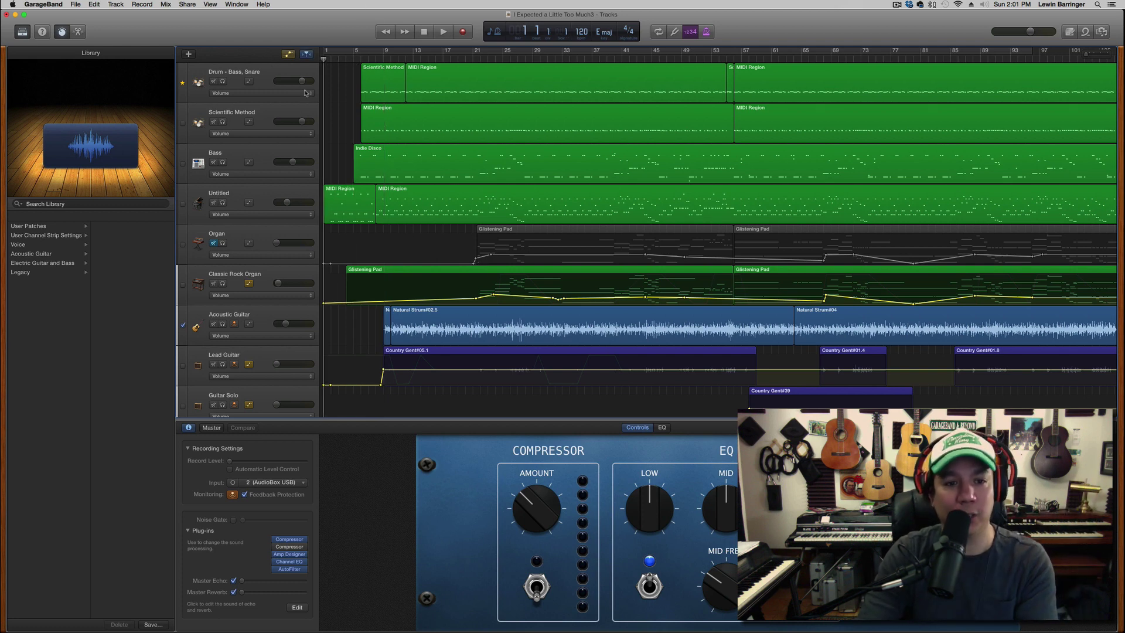
left_click_drag(323, 61, 327, 60)
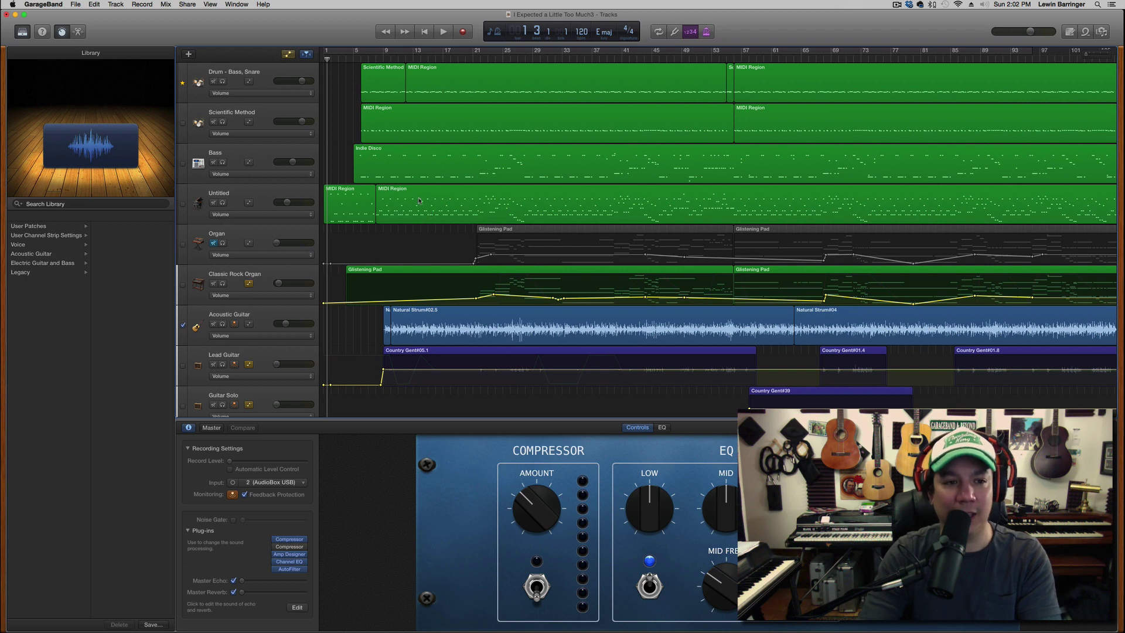
left_click(249, 155)
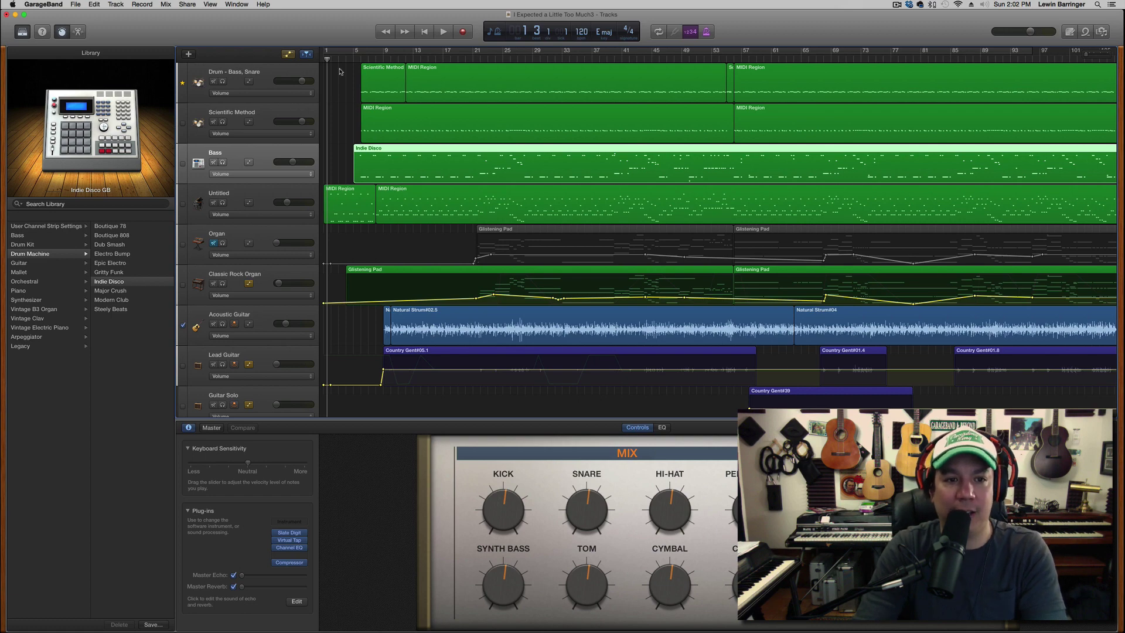
left_click(359, 60)
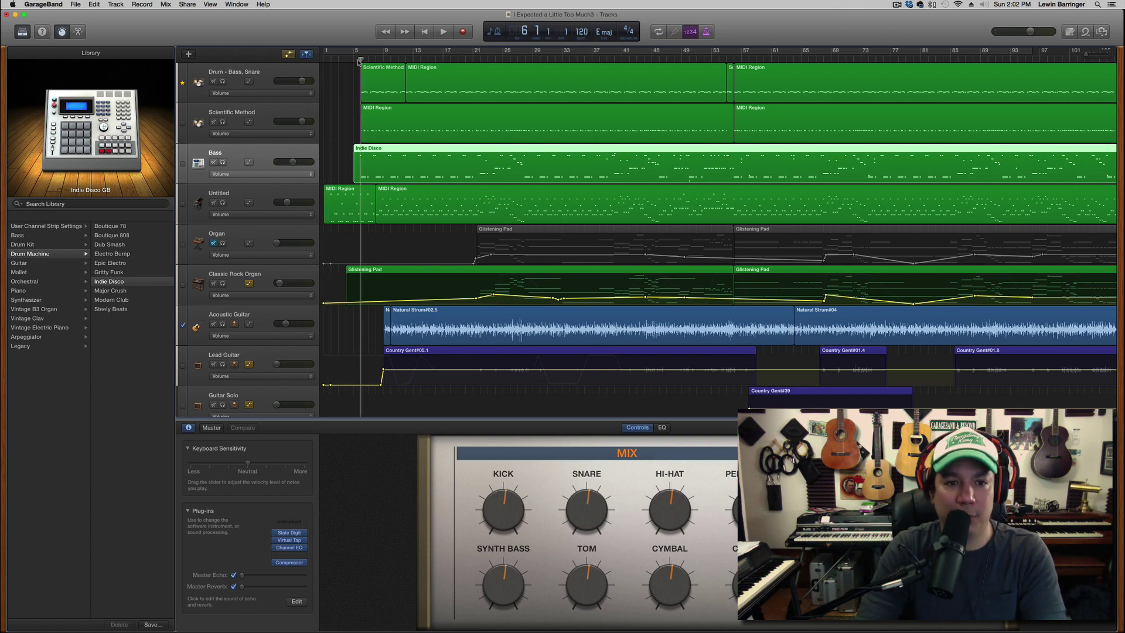
left_click(214, 163)
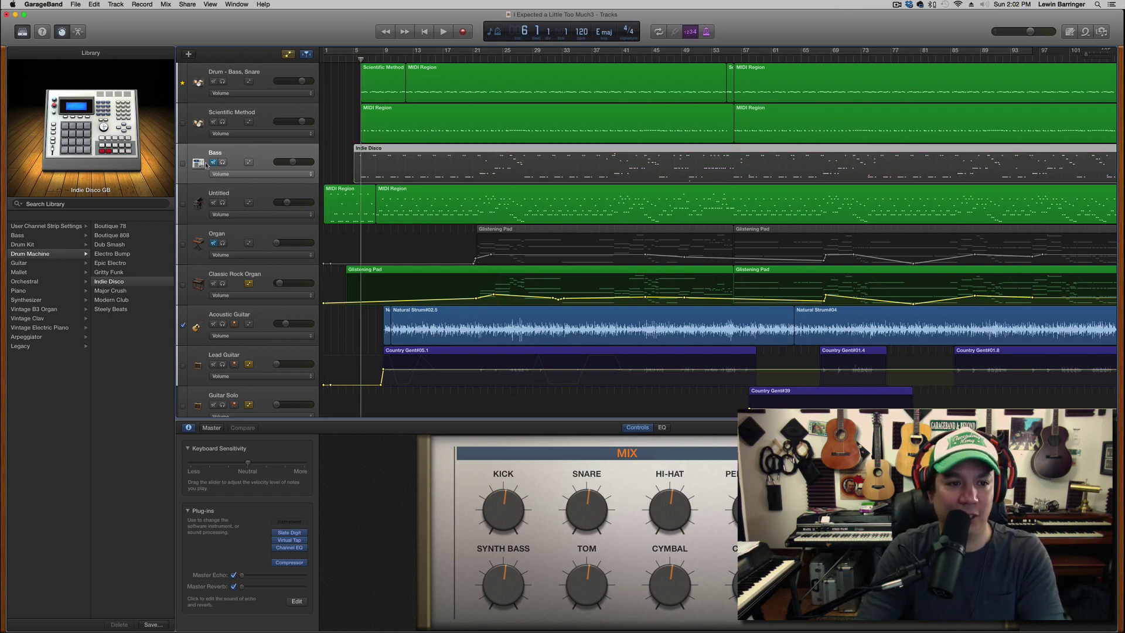
left_click(223, 162)
key("space")
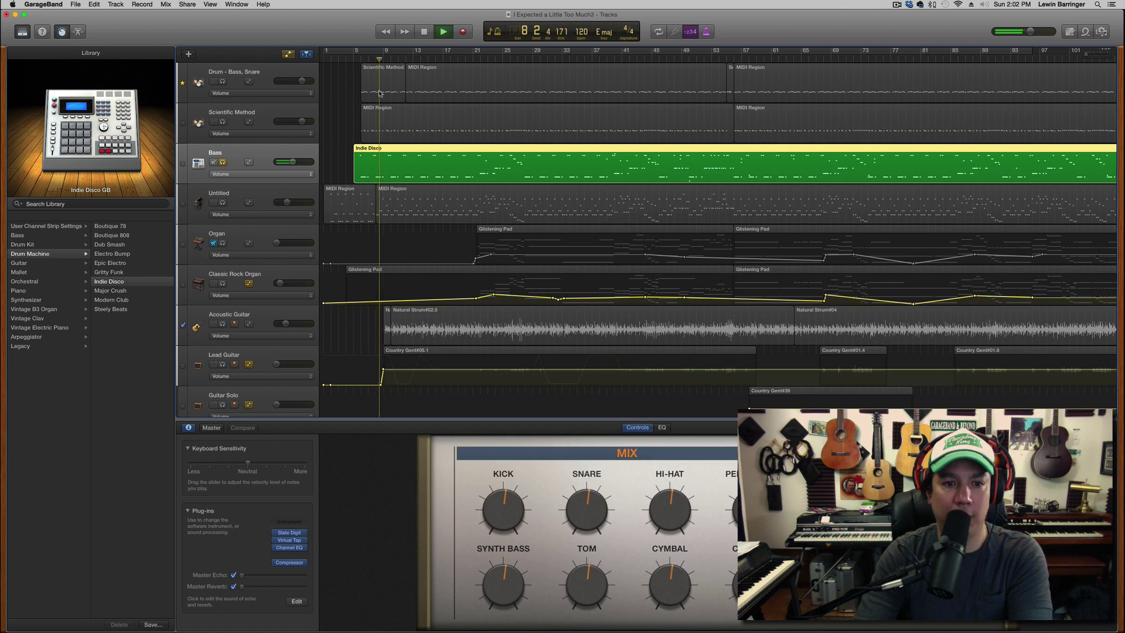
key("space")
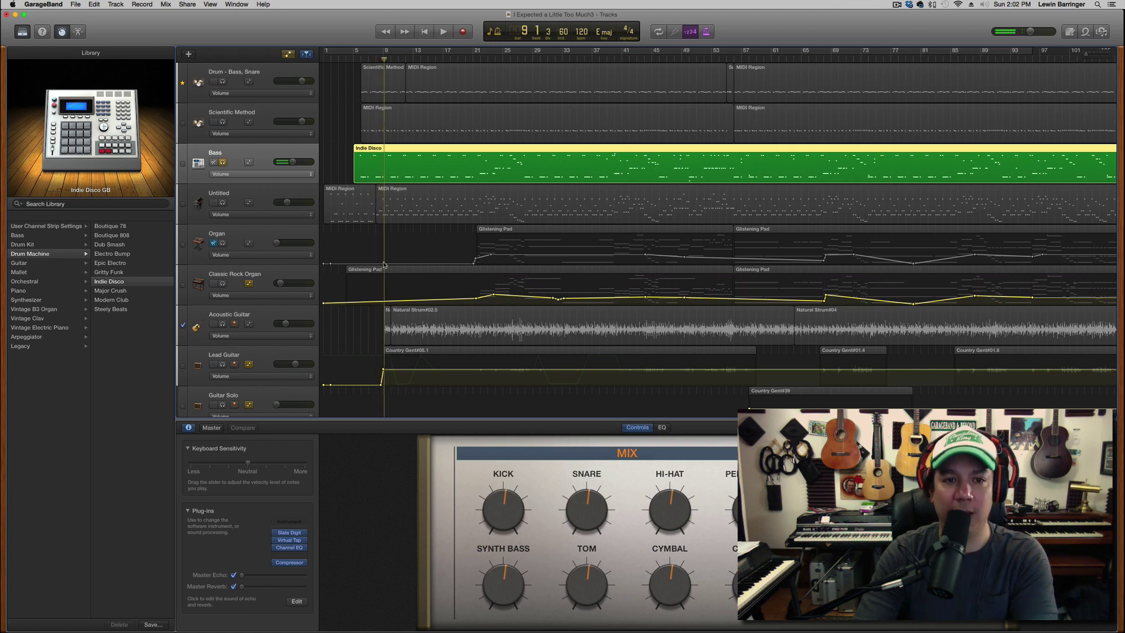
left_click(223, 164)
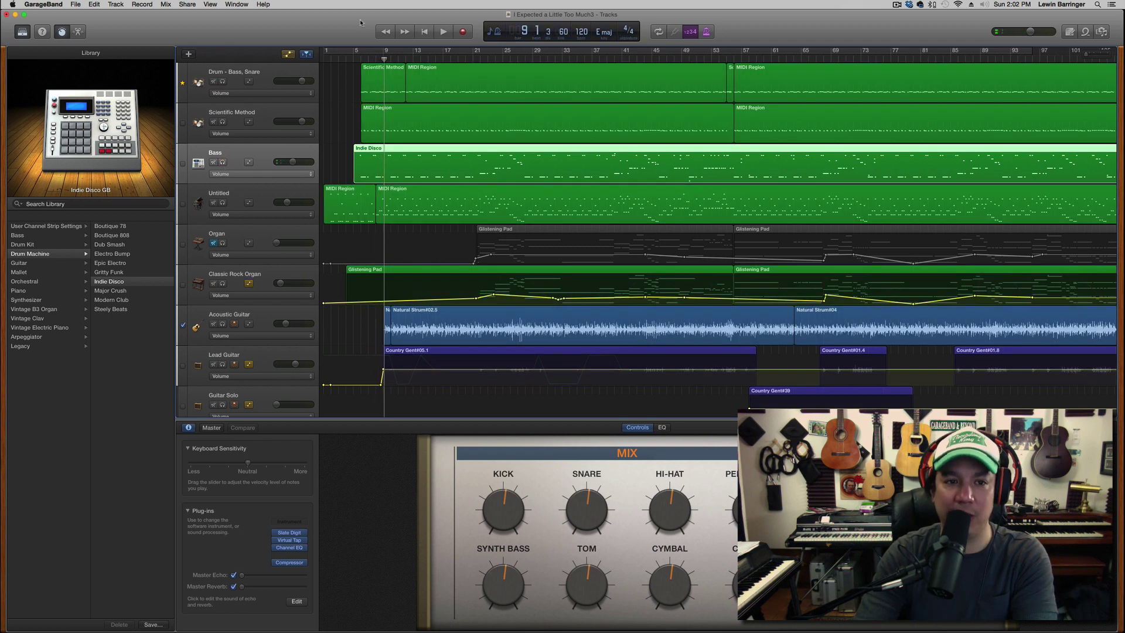
key("Return")
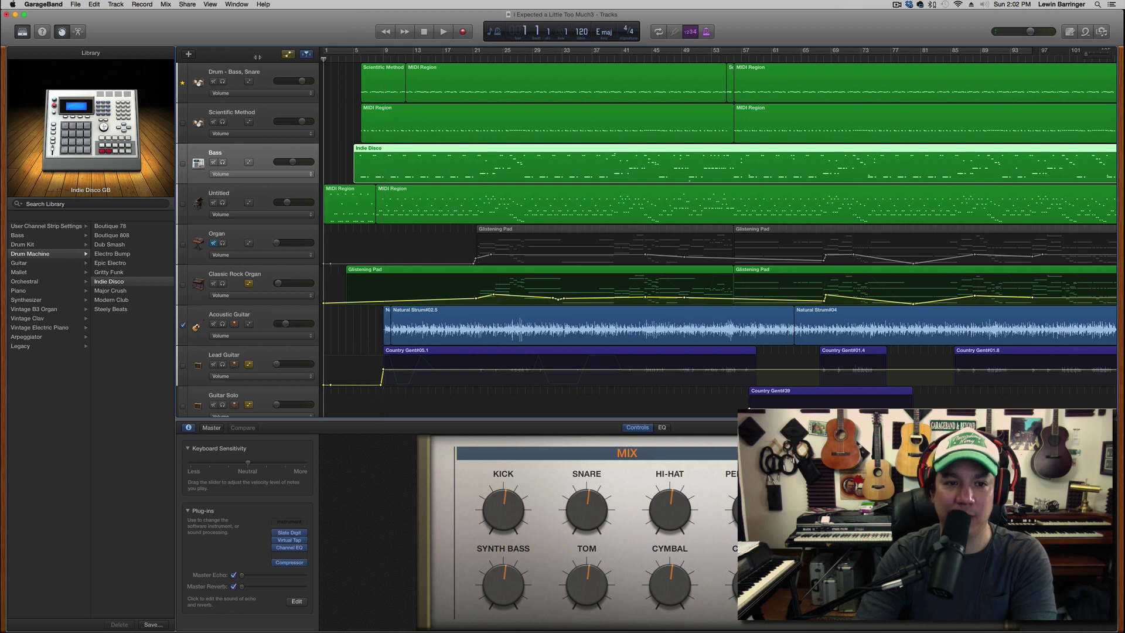
key("space")
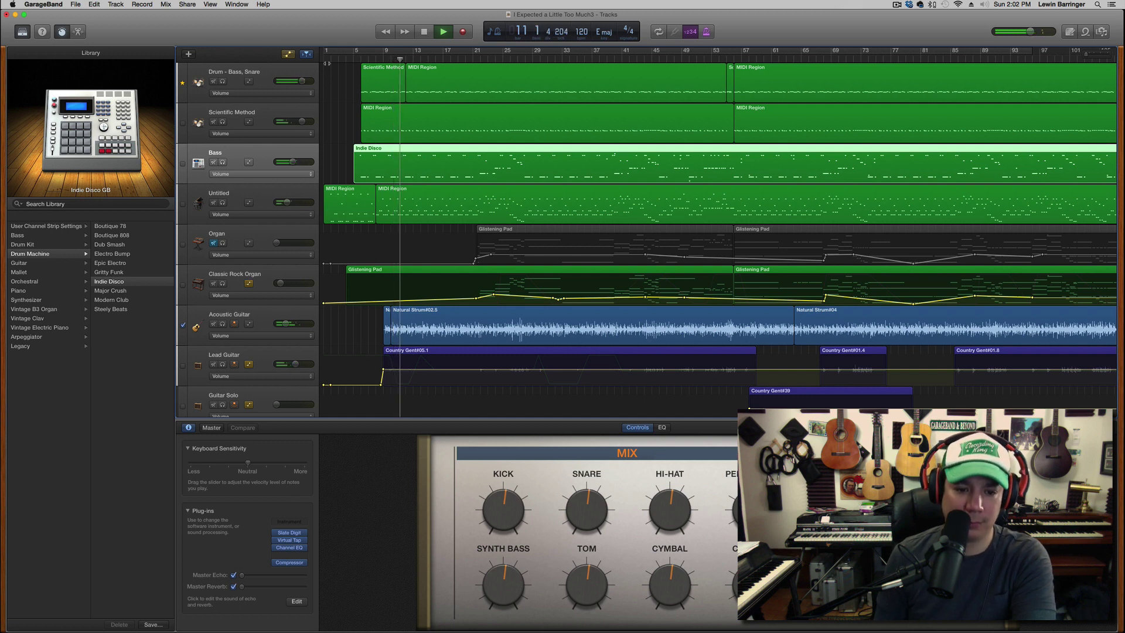
key("space")
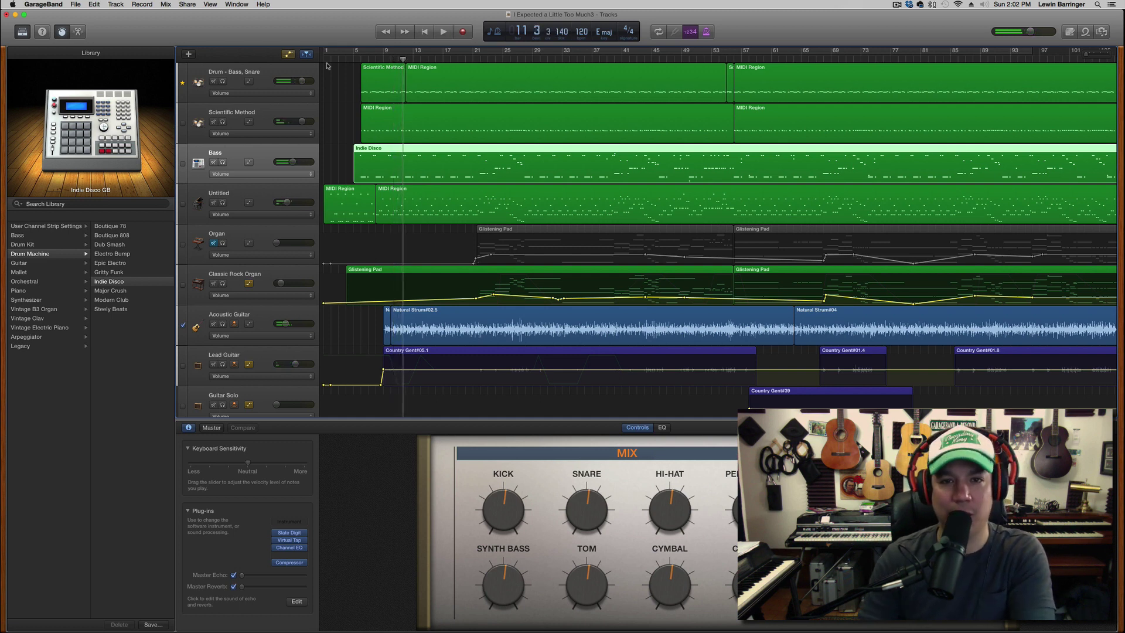